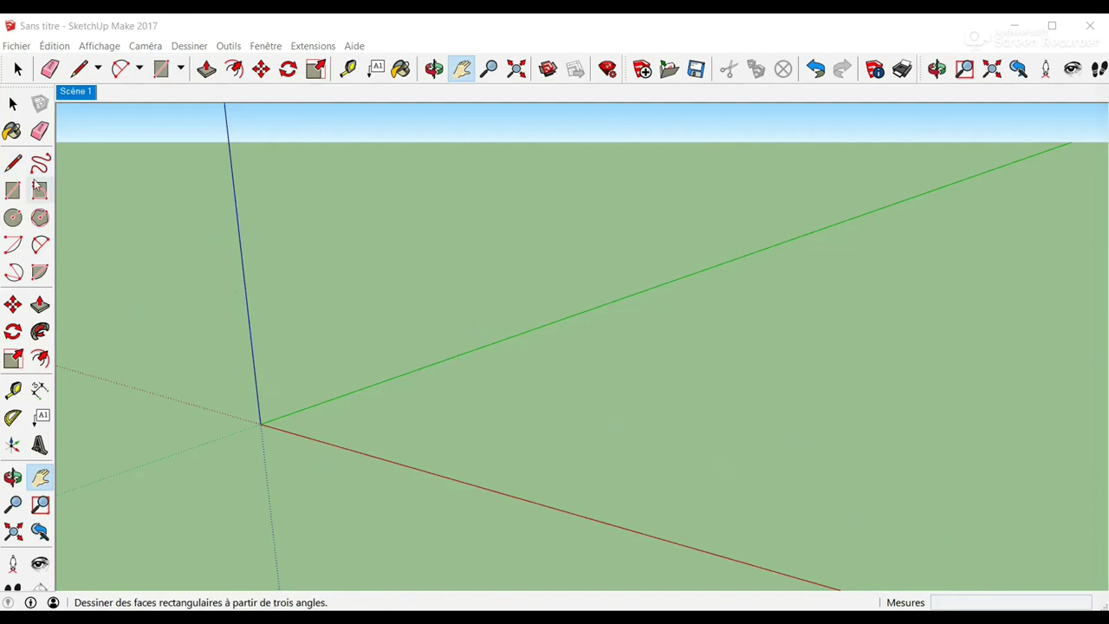
Draw a 4 m edge along the green axis starting near the origin
click(11, 166)
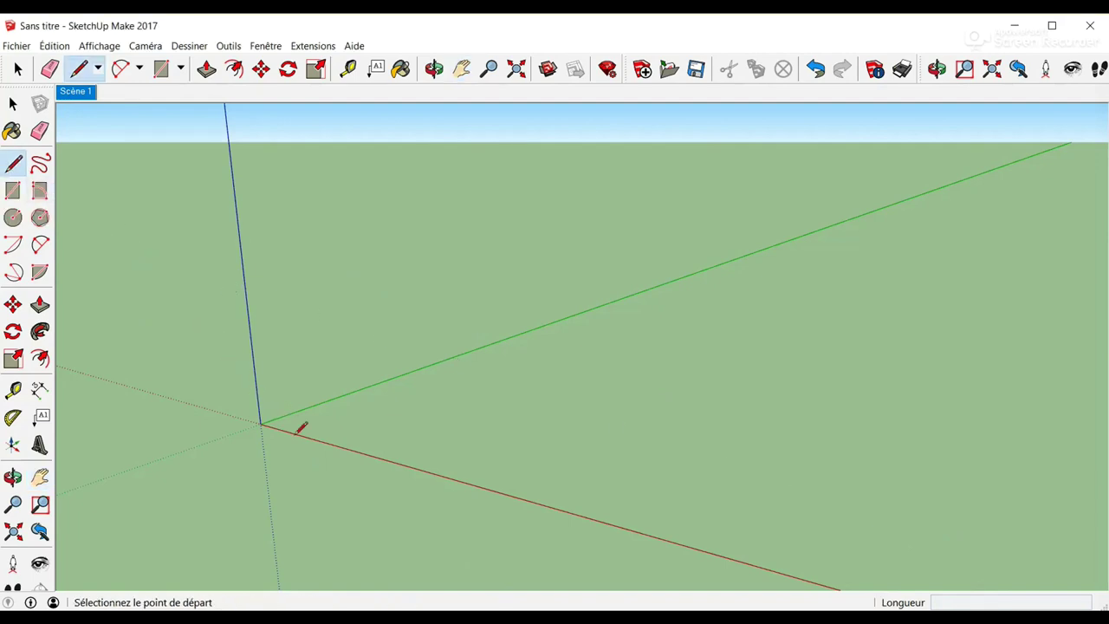
click(347, 427)
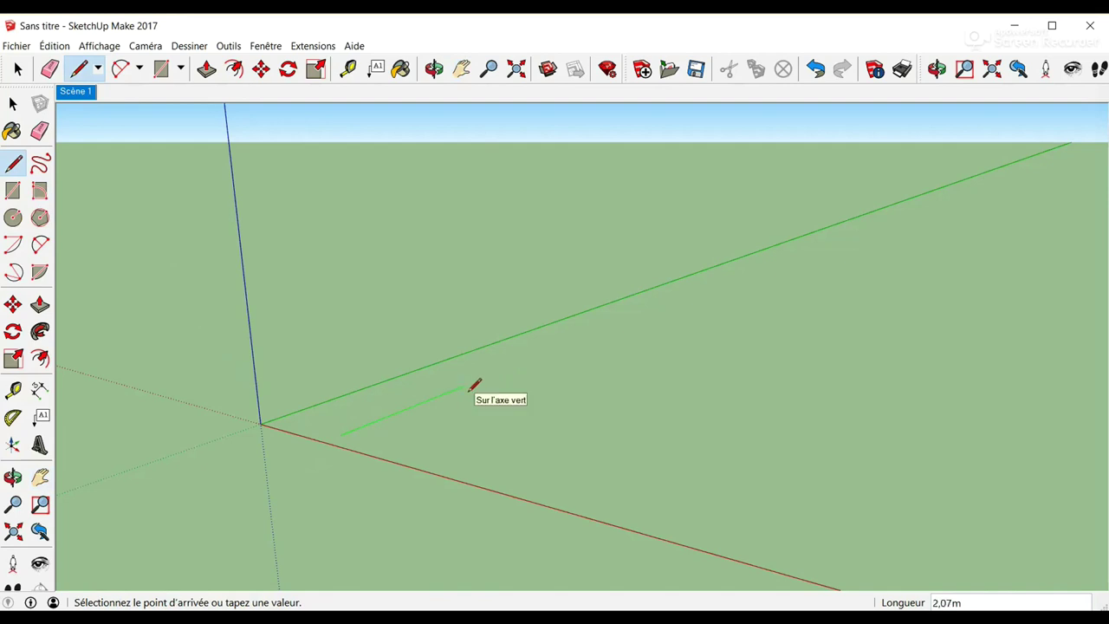
click(465, 386)
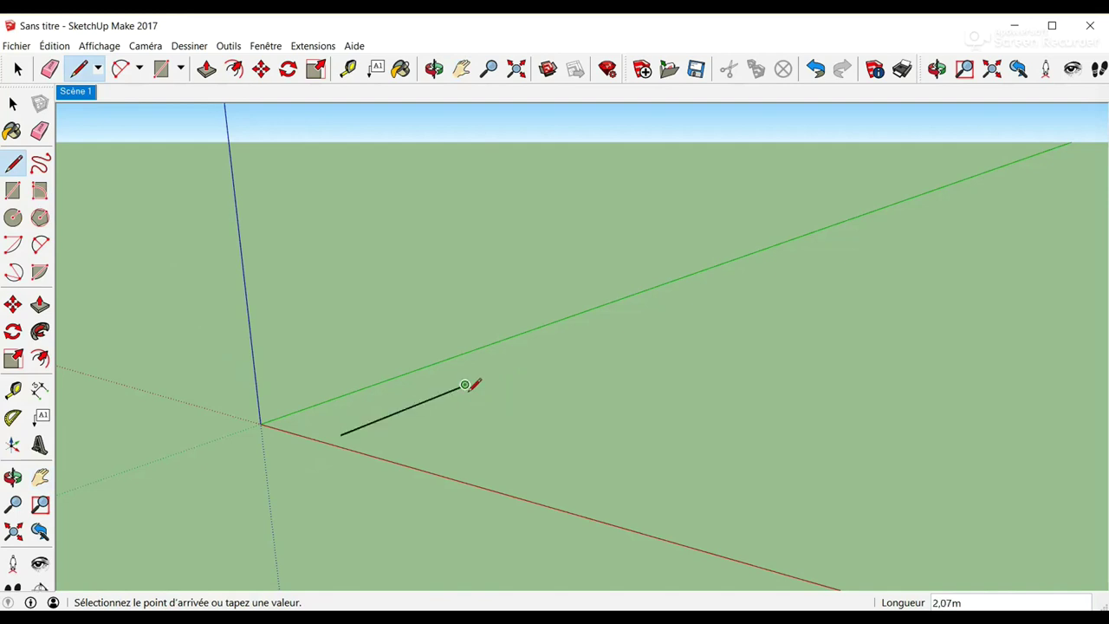
text(4)
key(Return)
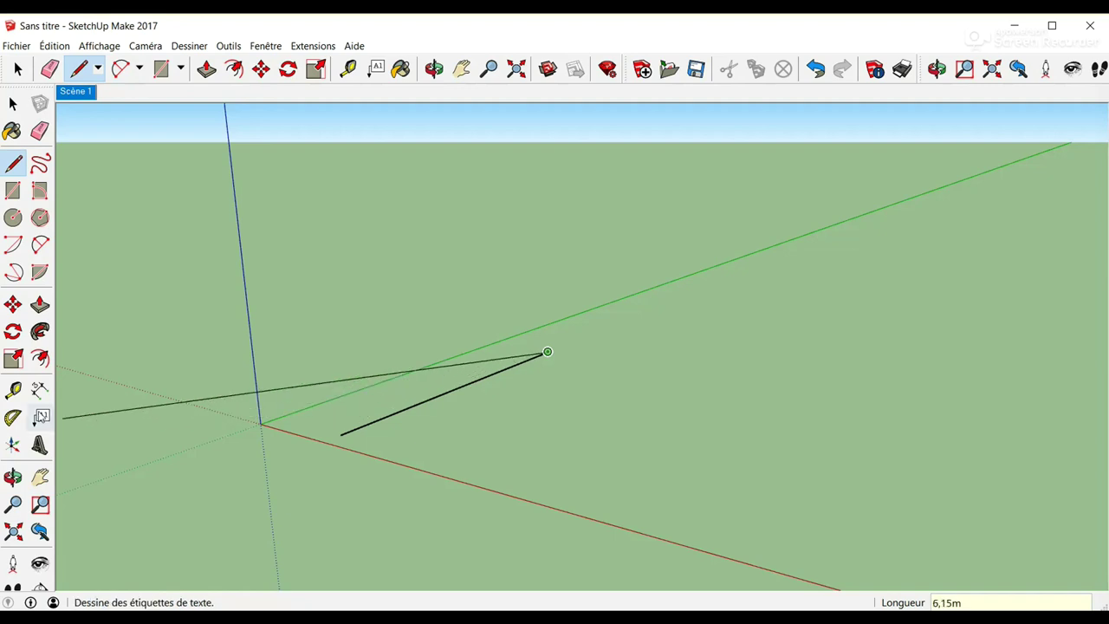
key(space)
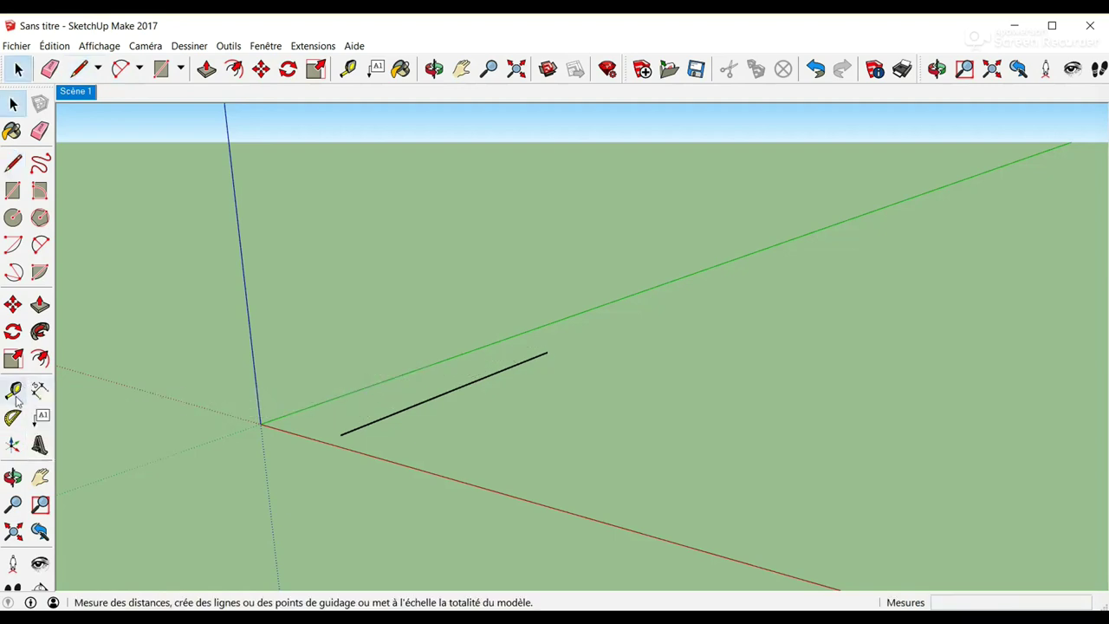
Measure the new edge with the Tape Measure to confirm it reads 4,00m
click(15, 393)
click(344, 433)
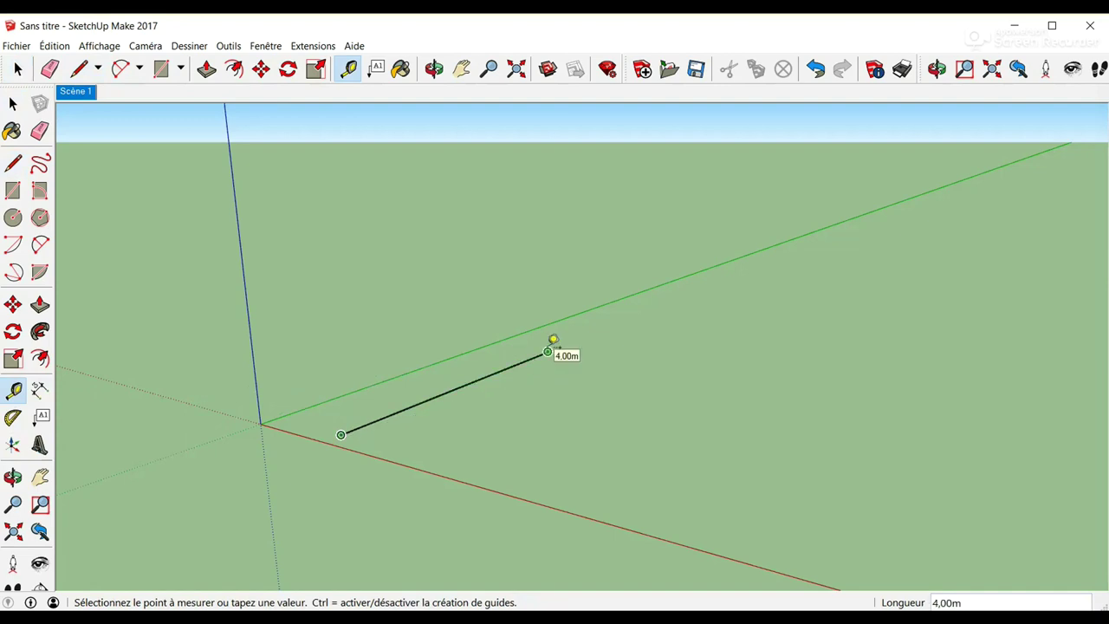
key(space)
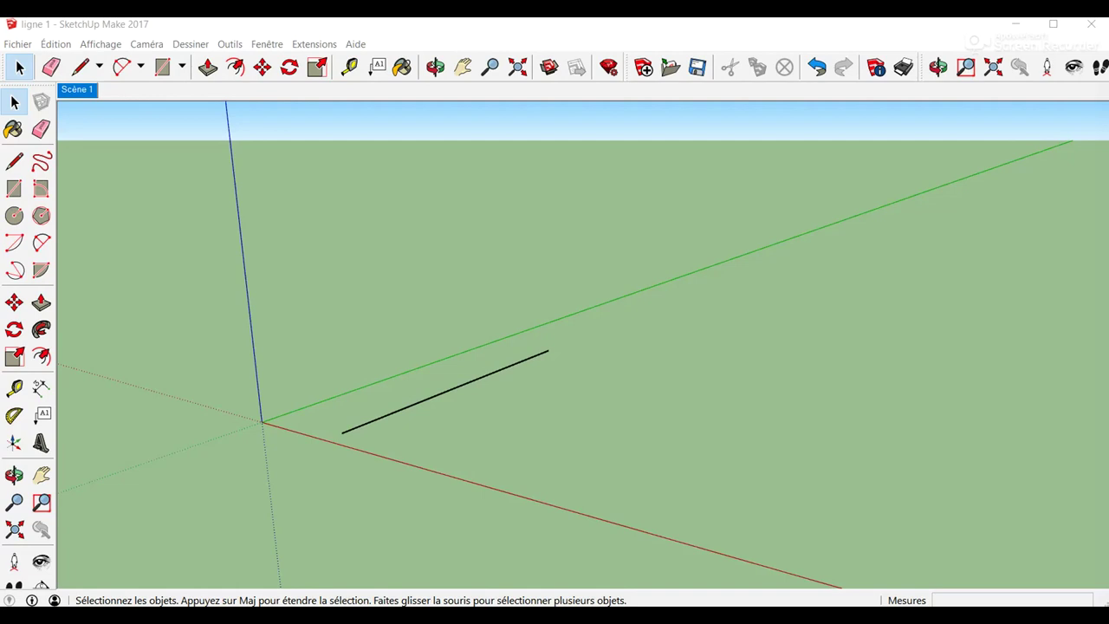
From the 4 m edge's end, draw a 30cm edge along red, then 1500mm along green
click(13, 165)
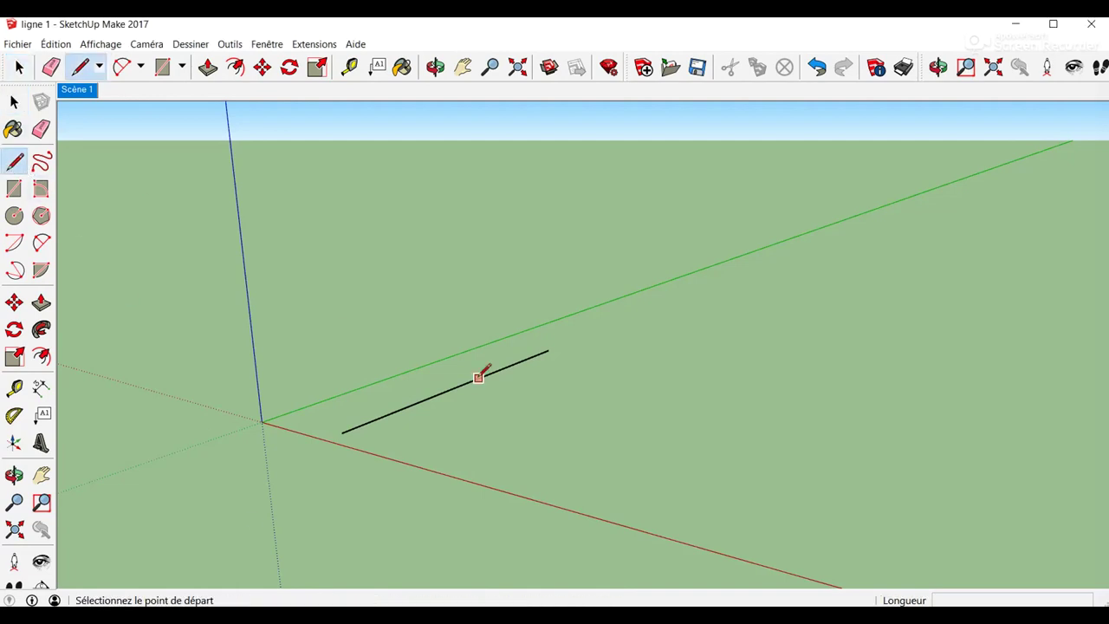
click(548, 350)
text(30c)
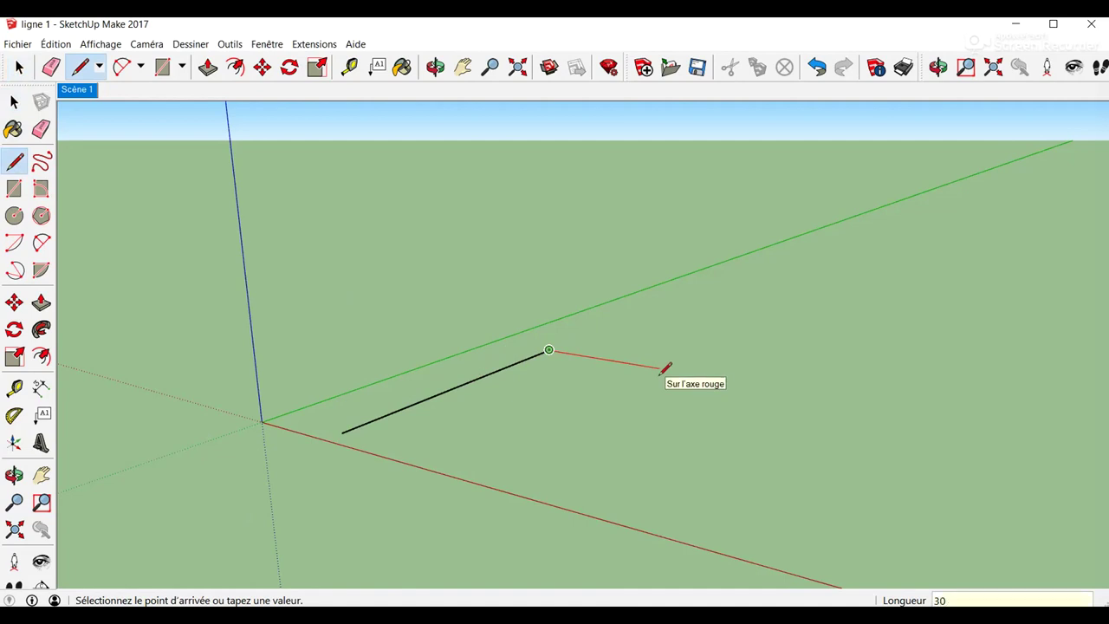
text(m)
key(Return)
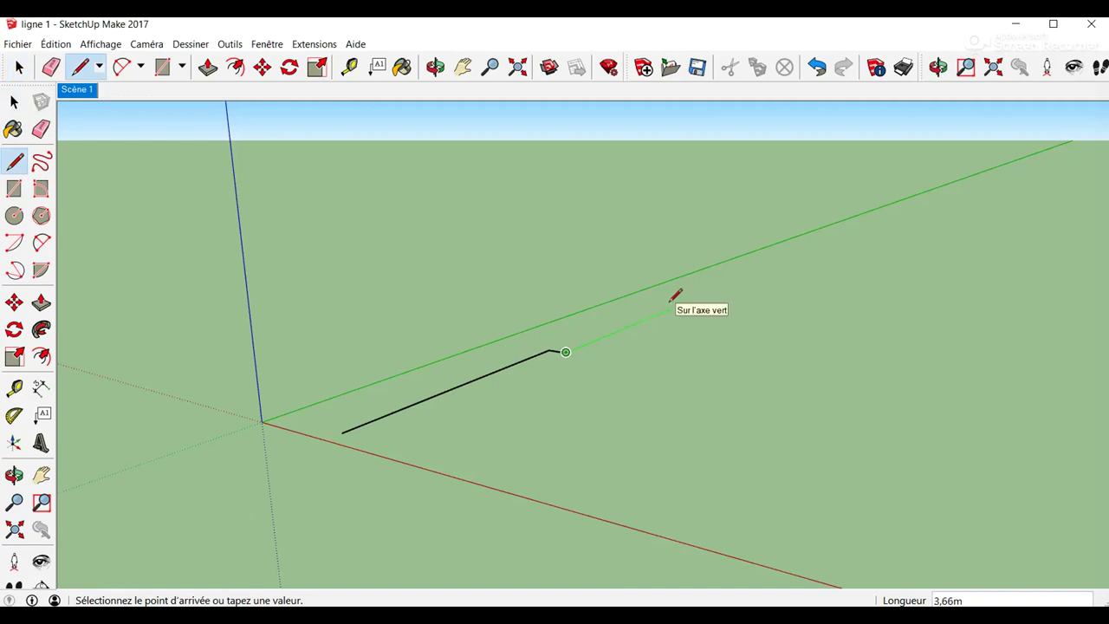
text(1500mm)
key(Return)
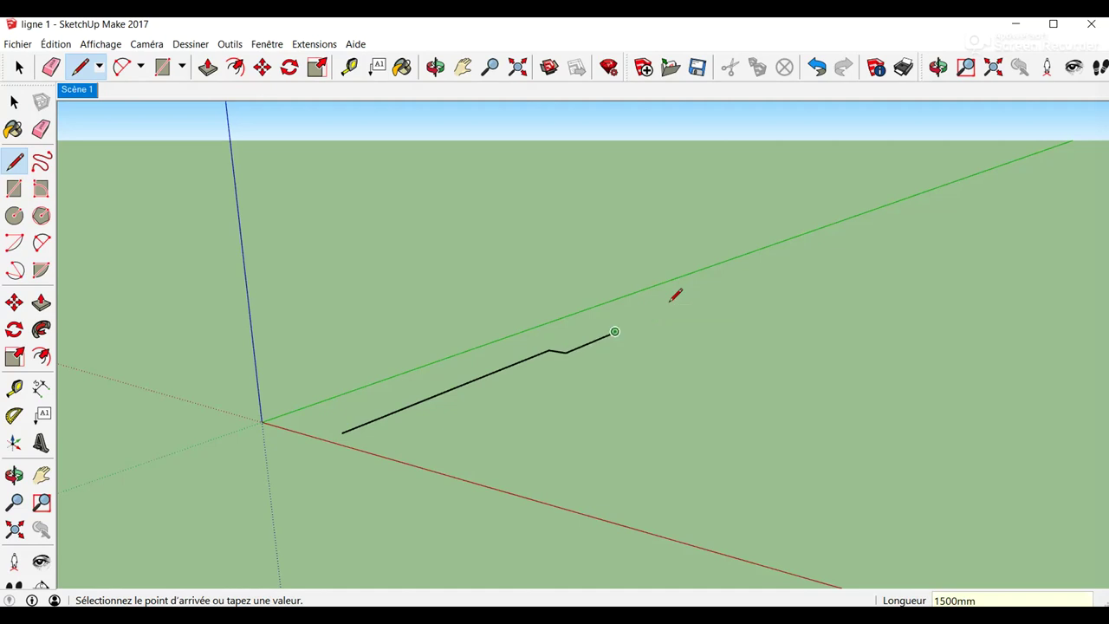
key(space)
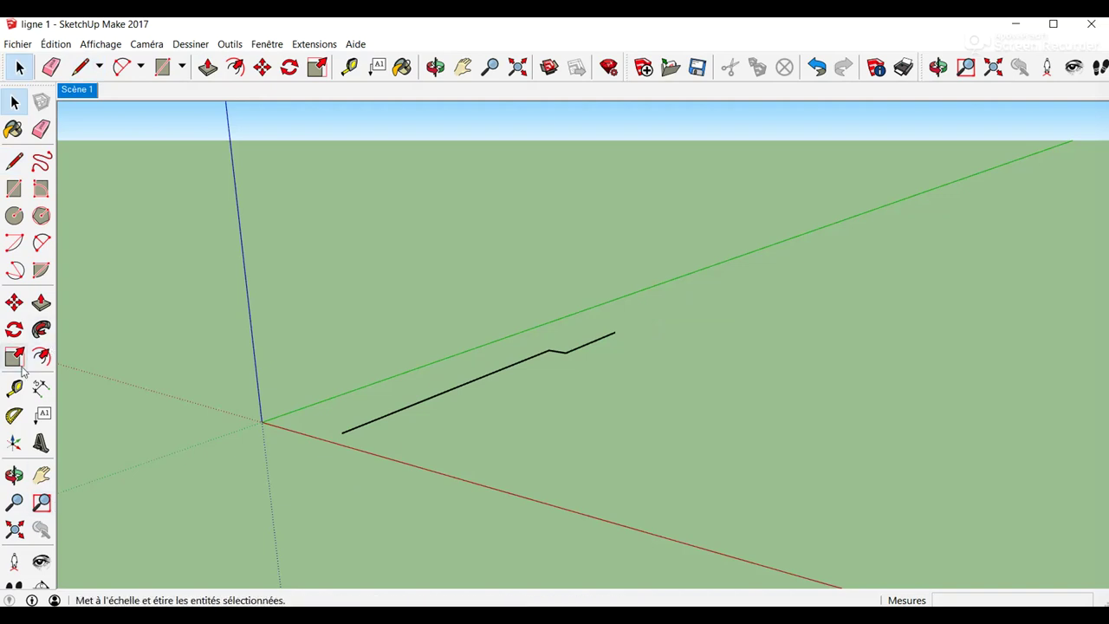
Measure the 30 cm jog and the 1,50 m edge with the Tape Measure
click(15, 387)
click(549, 350)
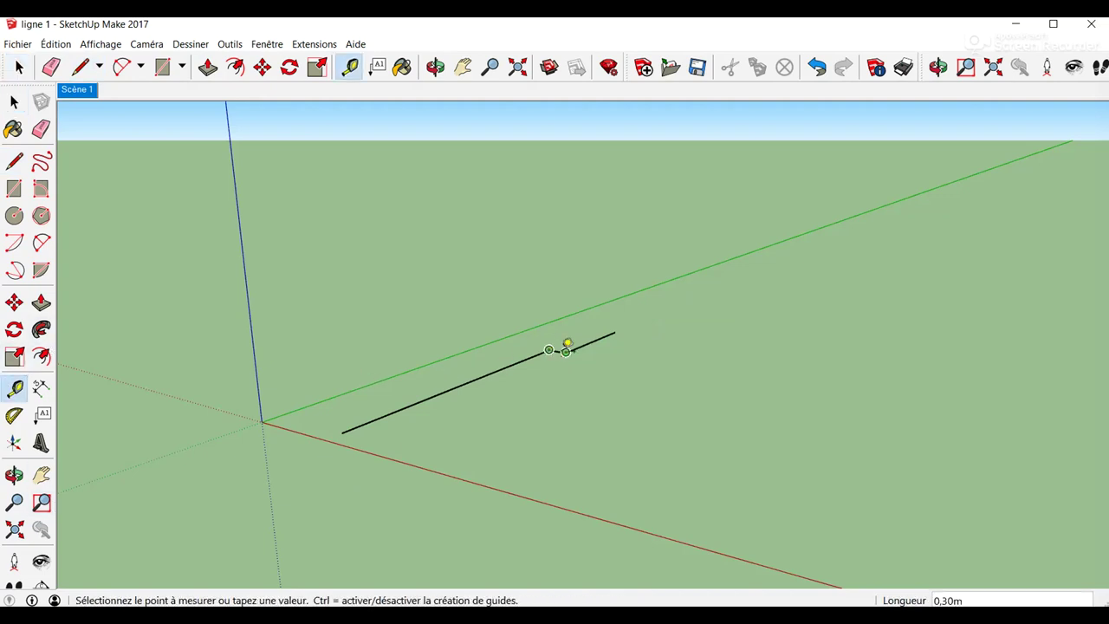
key(space)
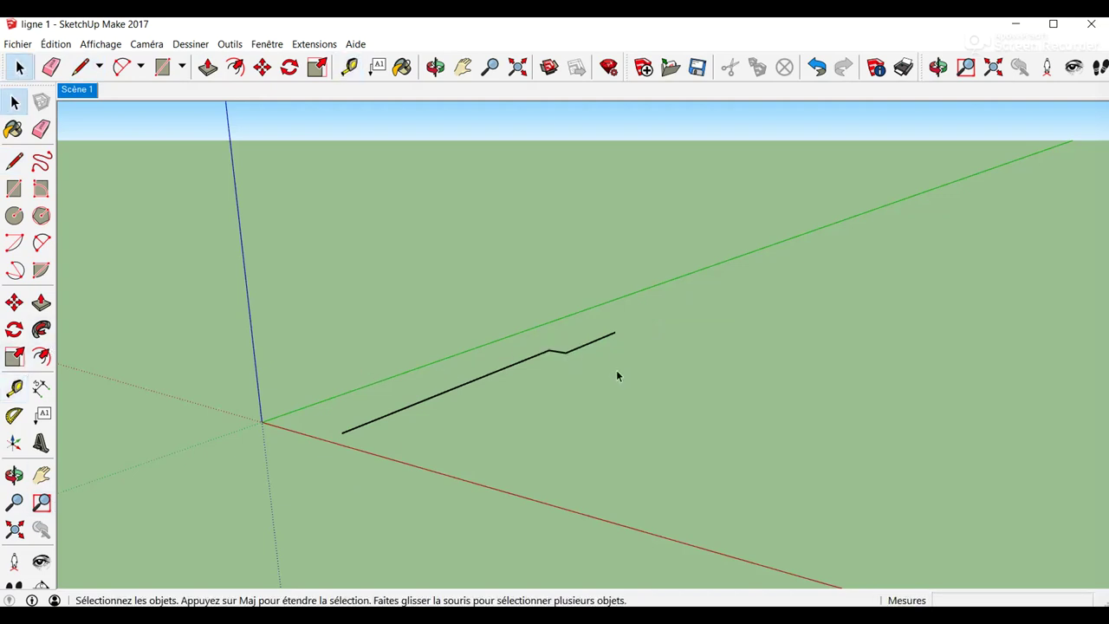
click(18, 387)
click(566, 352)
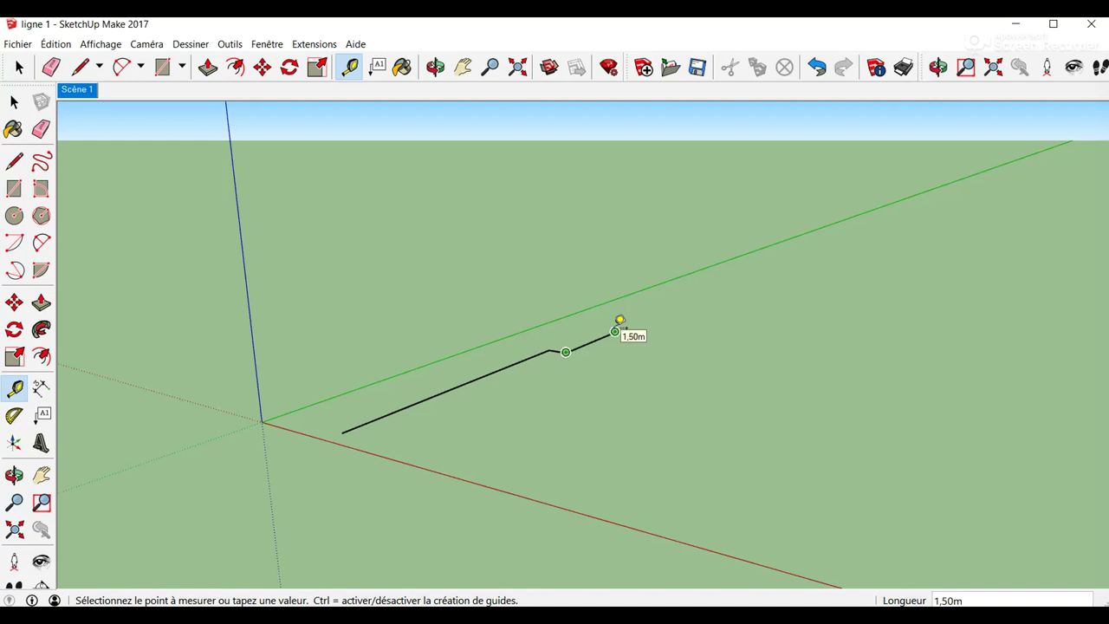
key(space)
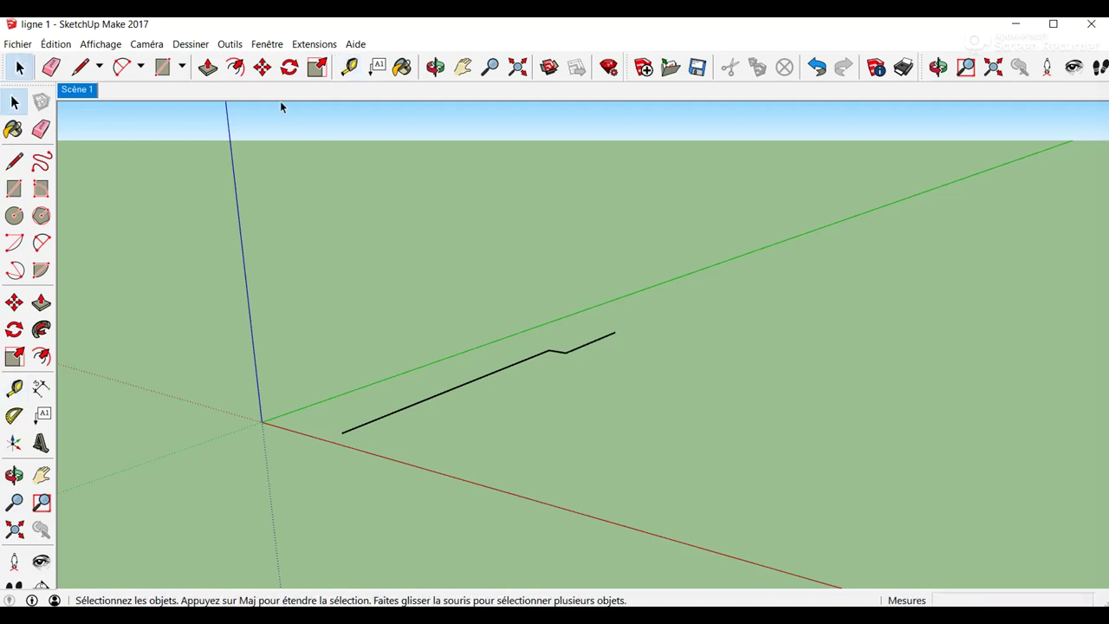
In Infos sur le modèle > Unités, change the length unit to cm
click(263, 47)
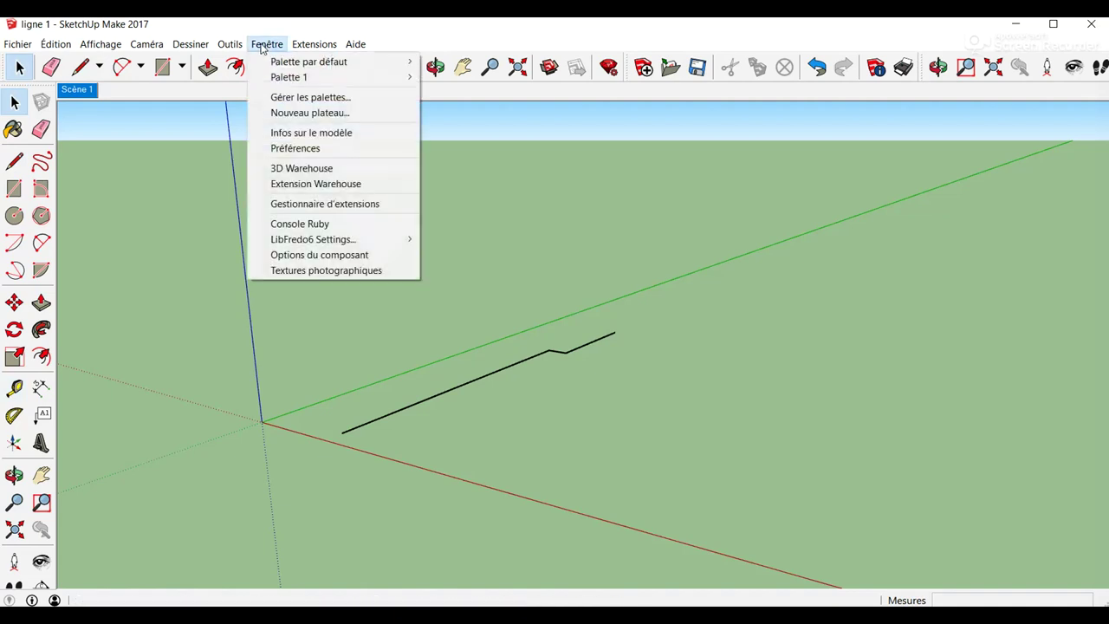
click(345, 137)
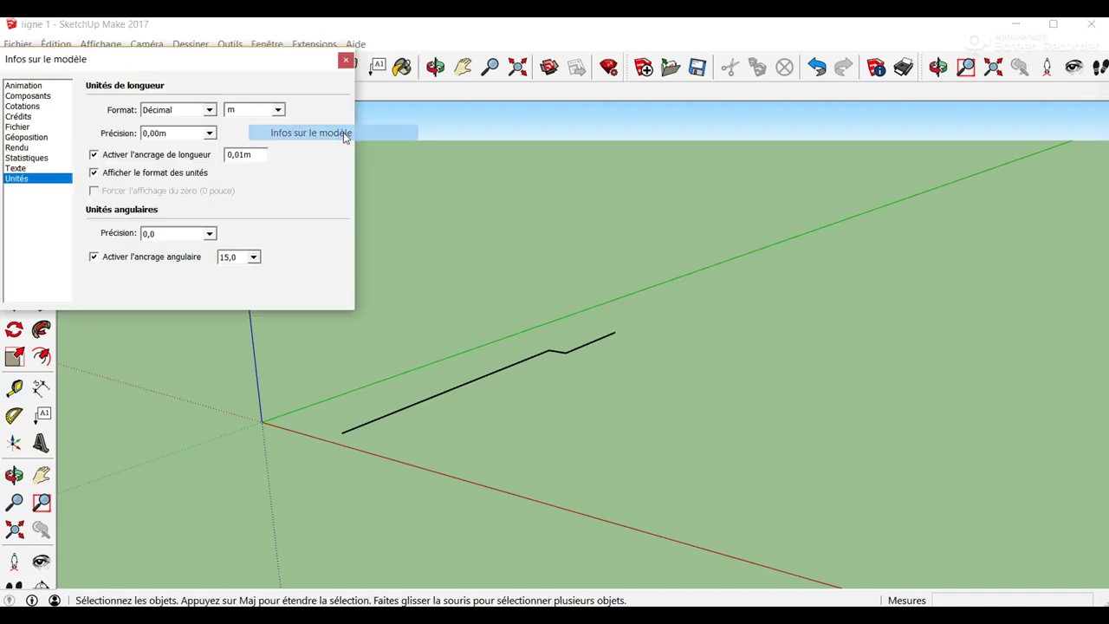
click(279, 110)
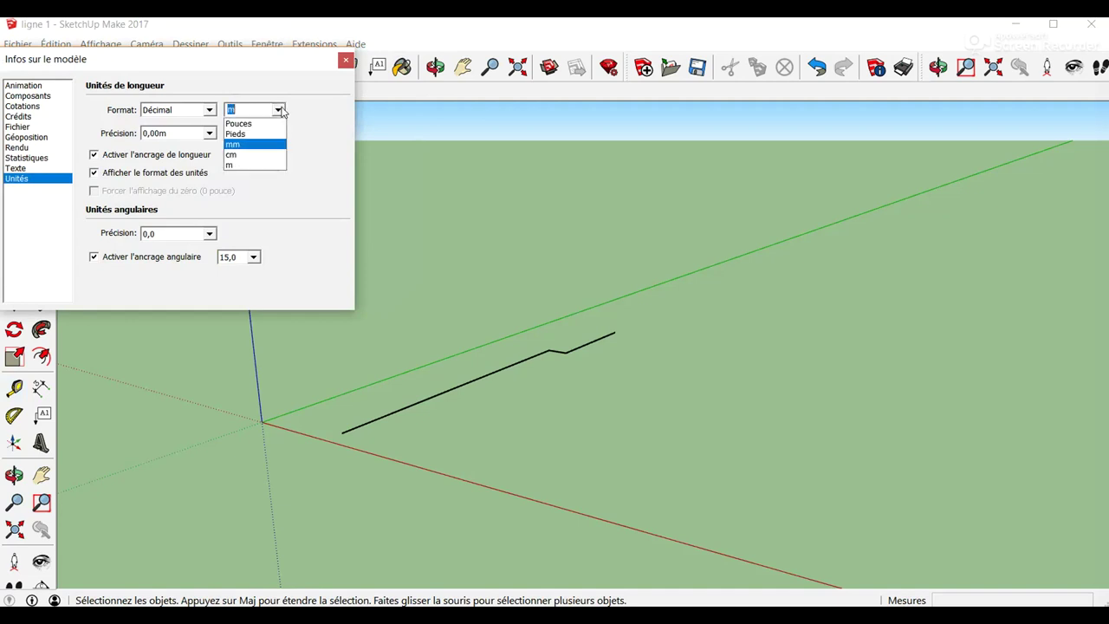
click(256, 154)
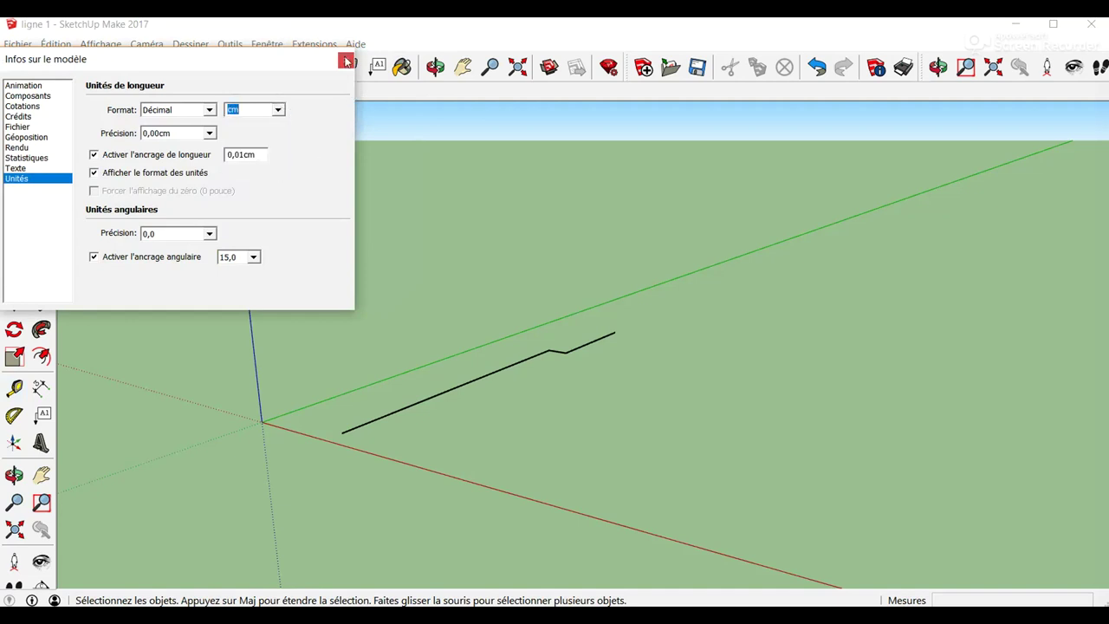
click(346, 62)
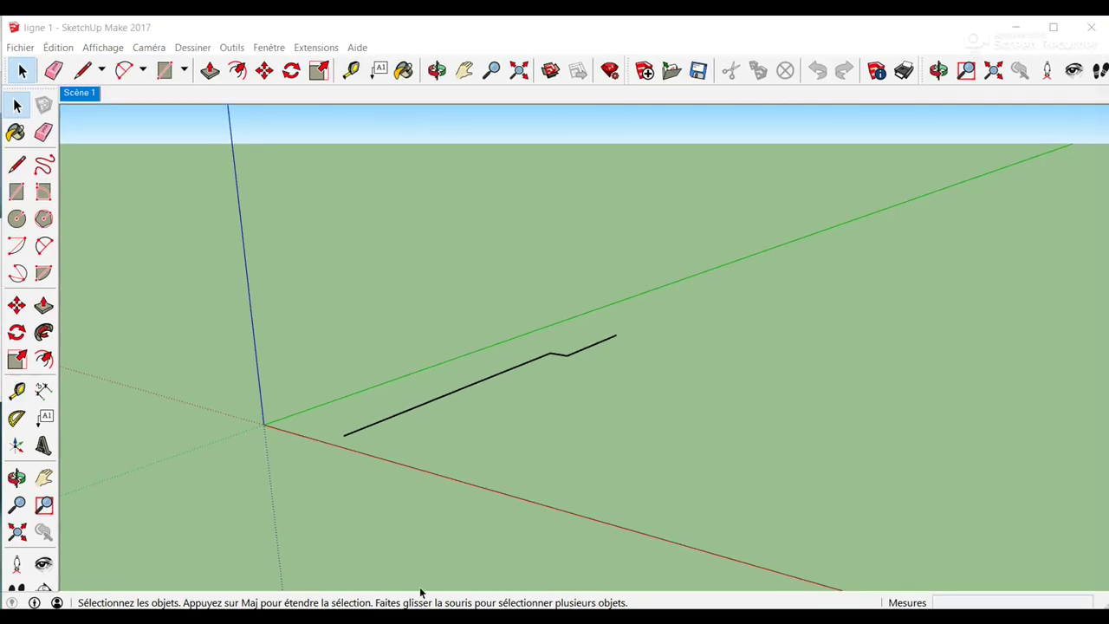
Draw a separate 50 cm edge along the red axis right of the earlier lines
click(18, 163)
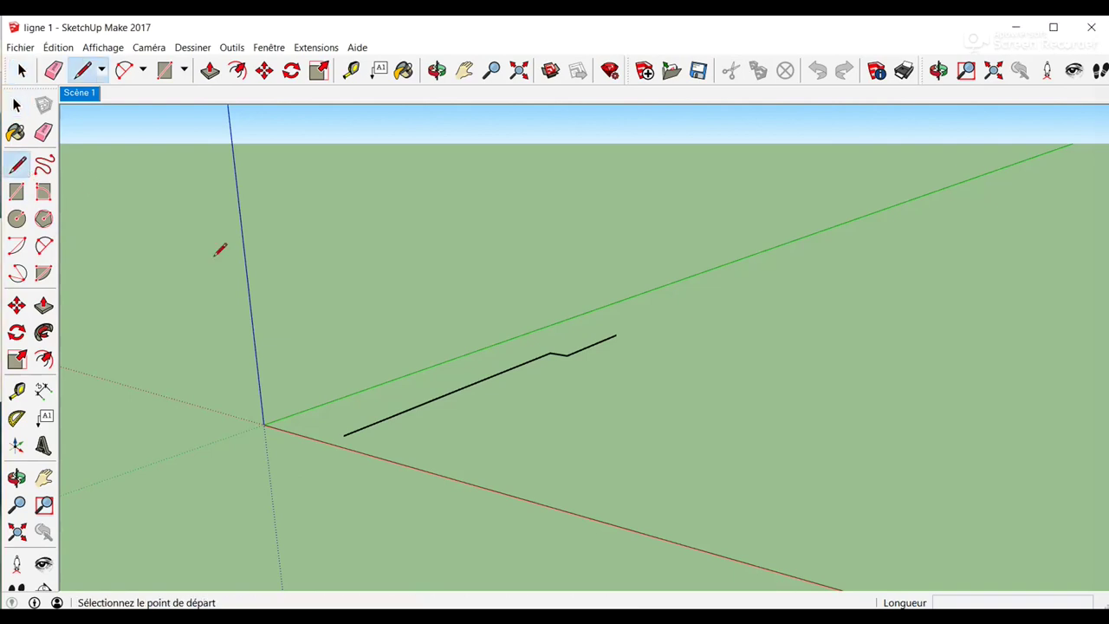
click(642, 374)
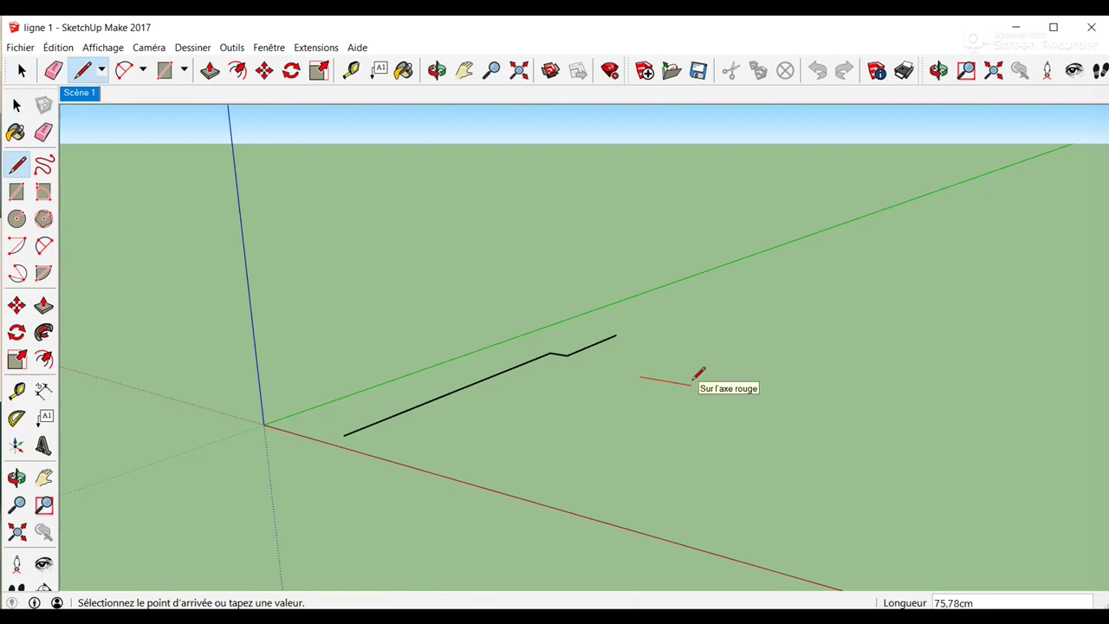
text(5)
text(0)
key(Return)
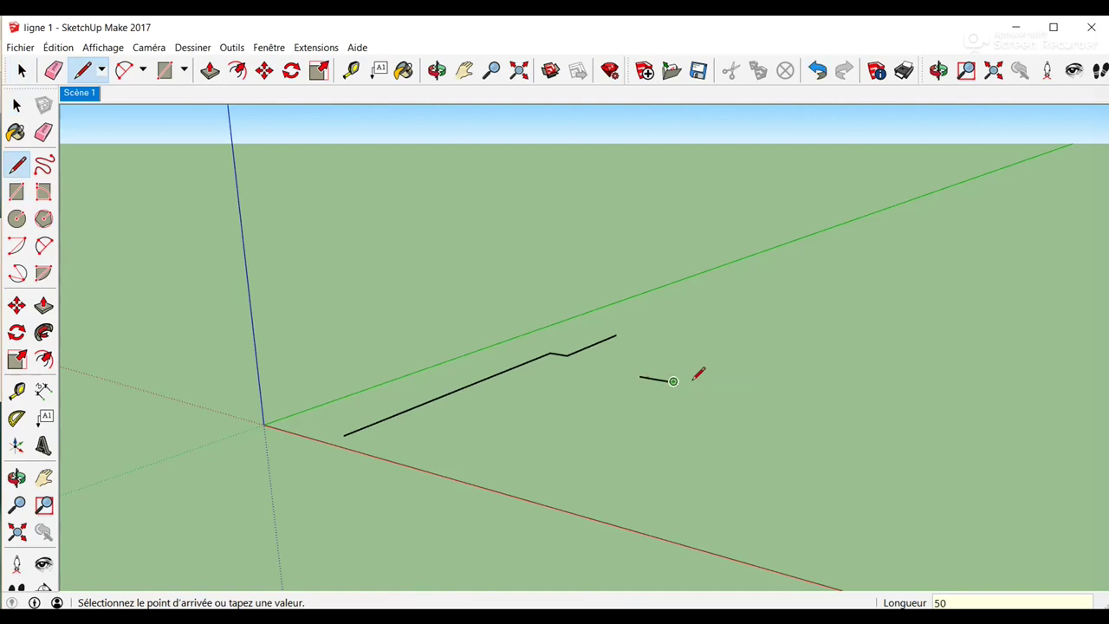
key(space)
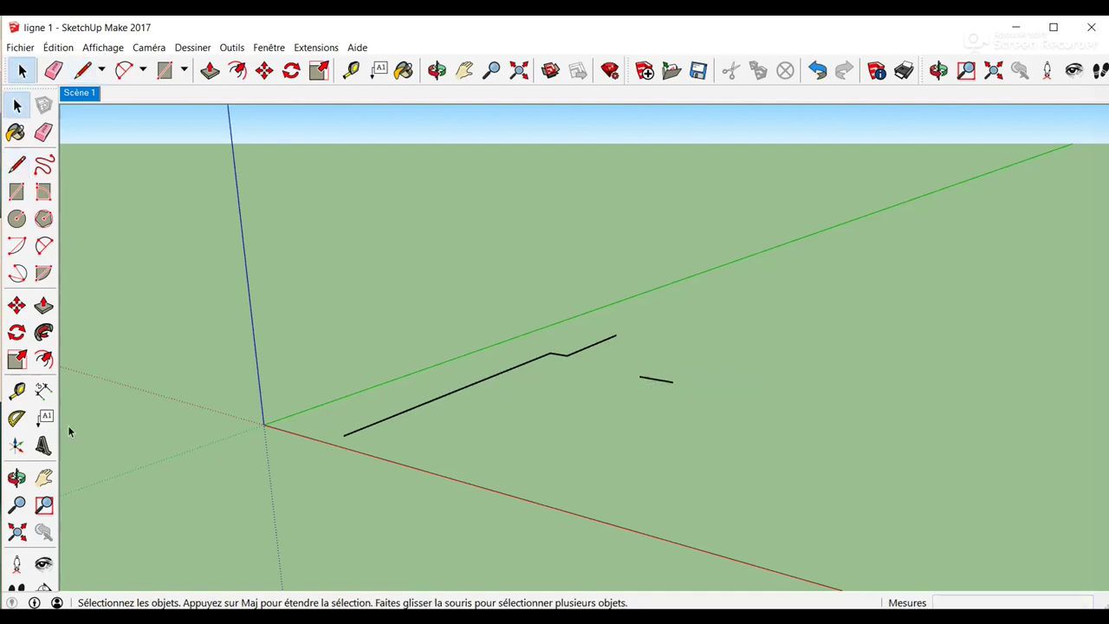
Measure the new edge with the Tape Measure to confirm 50,00cm
click(17, 391)
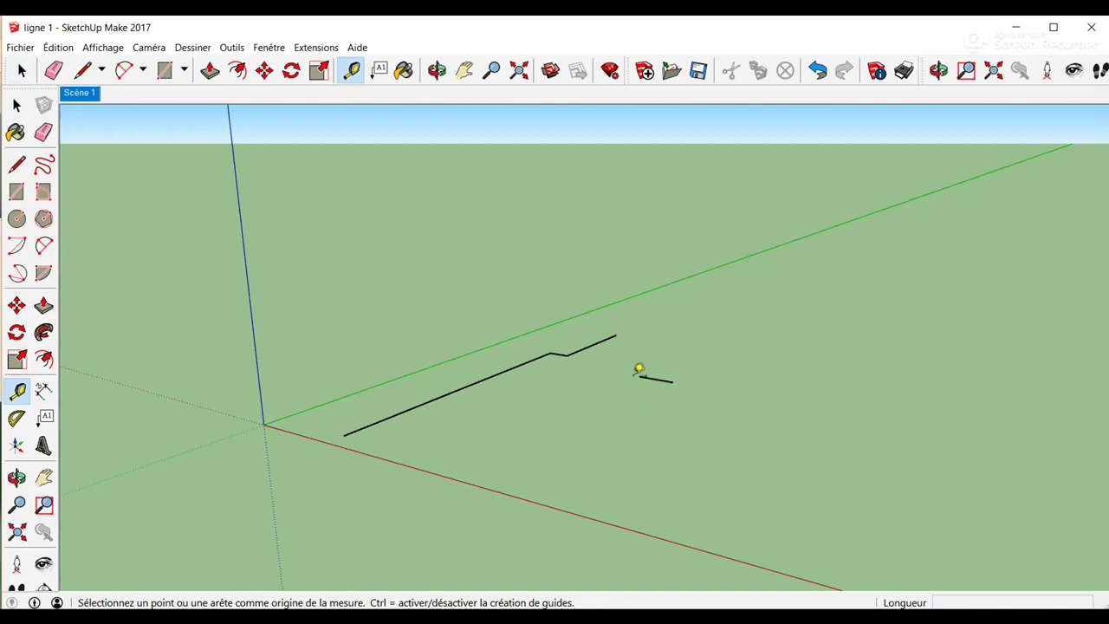
click(640, 375)
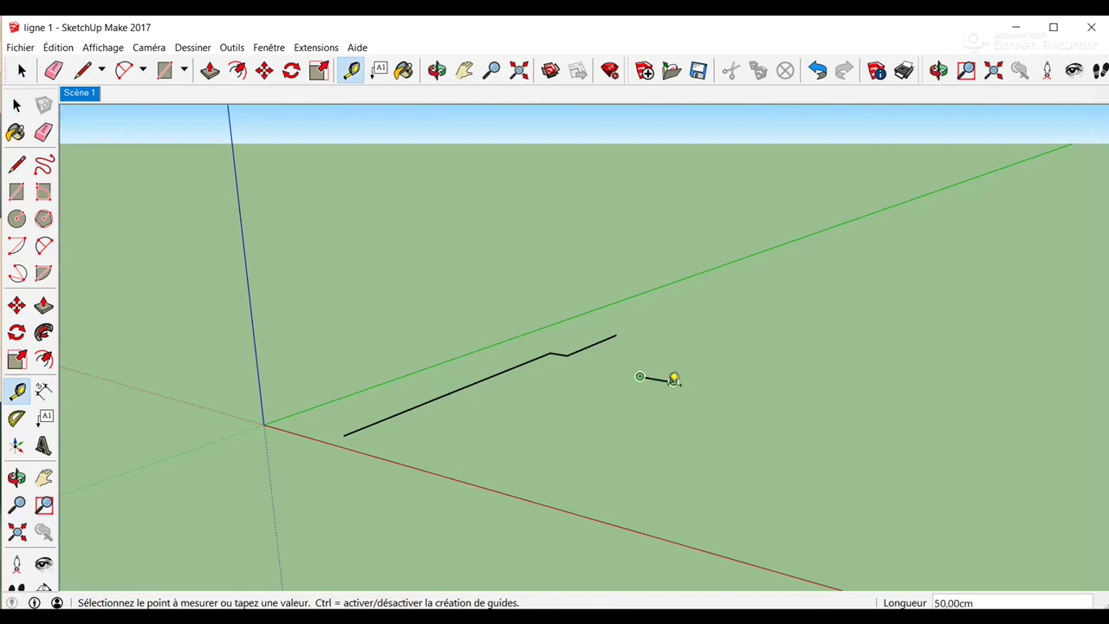
key(space)
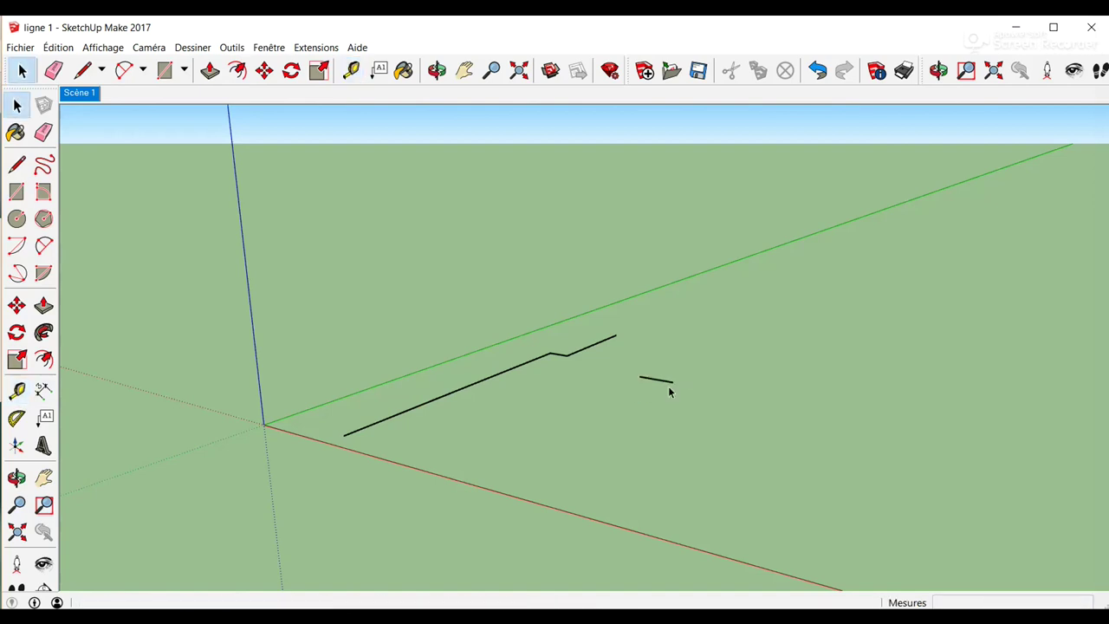